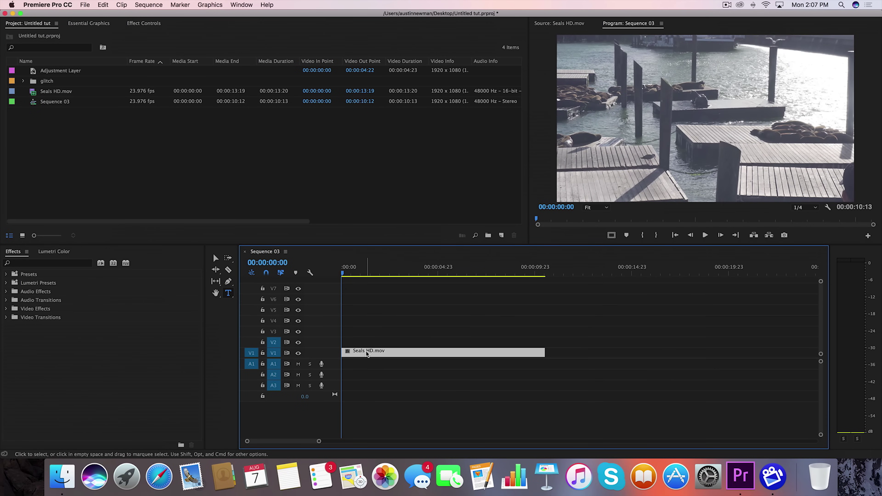
# - Set the Seals HD.mov clip's blend mode to Linear Dodge (Add)
pyautogui.click(380, 352)
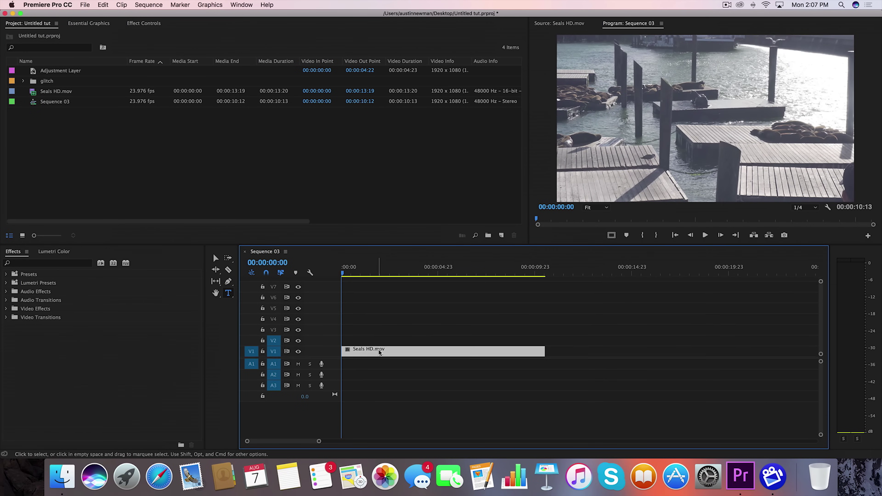
pyautogui.click(144, 23)
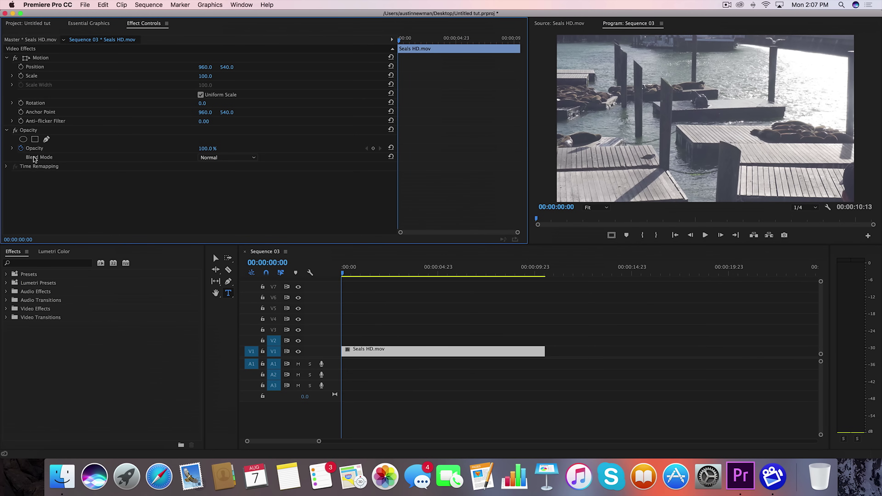
pyautogui.click(222, 157)
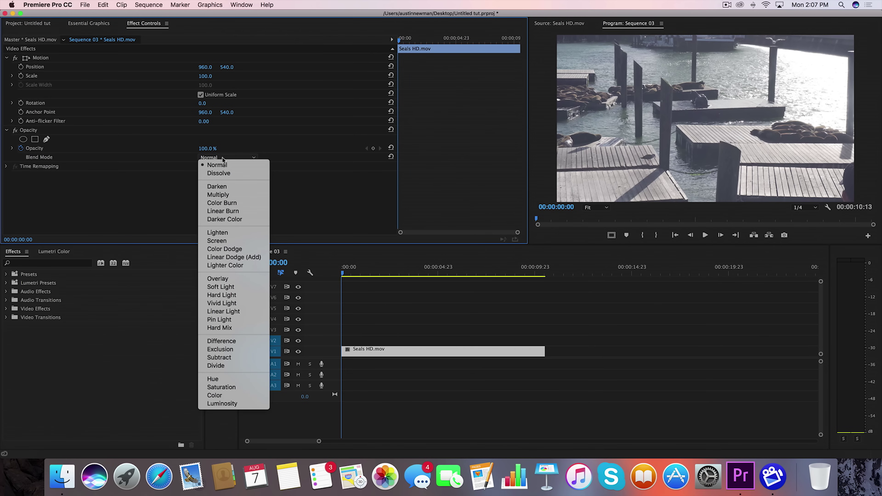
pyautogui.click(236, 259)
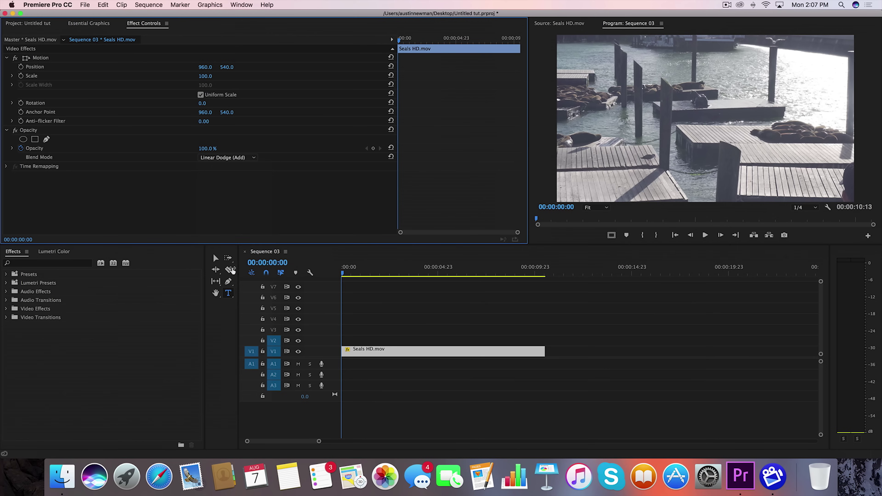
# - Apply the Color Balance (RGB) effect to the Seals HD.mov clip
pyautogui.click(53, 265)
pyautogui.write('rgb')
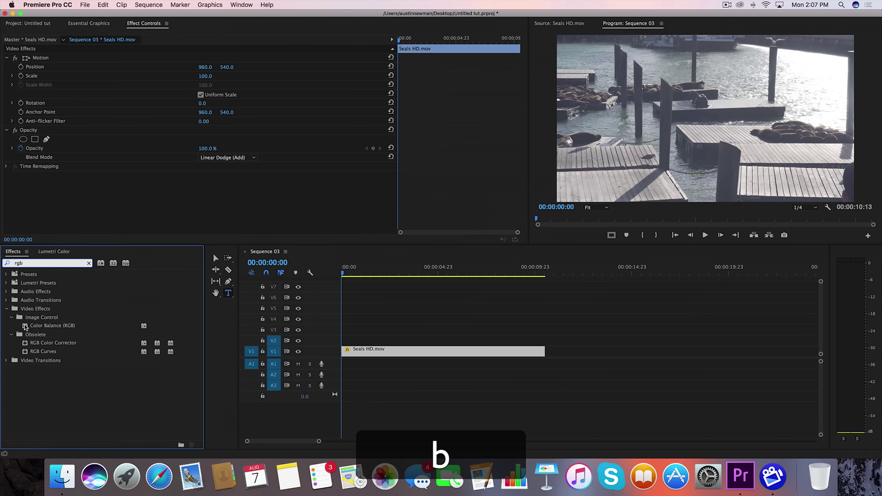
pyautogui.click(25, 327)
pyautogui.moveTo(25, 328); pyautogui.dragTo(404, 351)
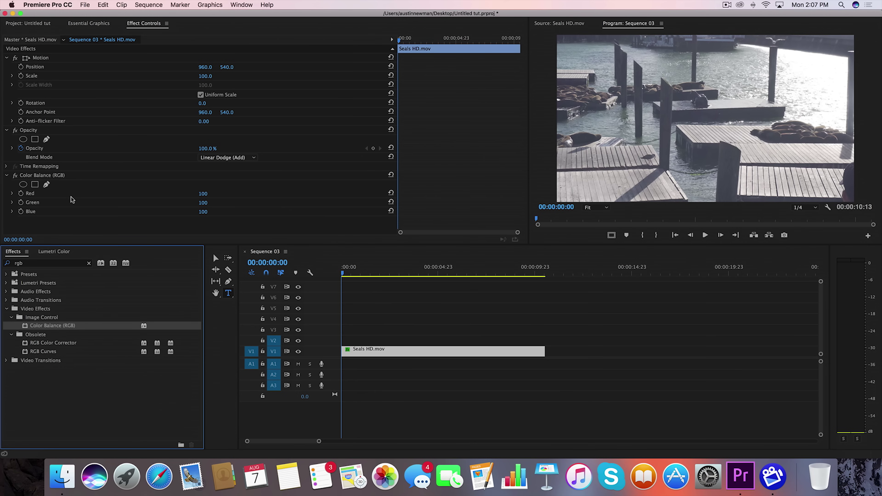
# - Set Color Balance (RGB) Green and Blue to 0, leaving only red
pyautogui.click(203, 203)
pyautogui.write('0')
pyautogui.press('Return')
pyautogui.click(203, 211)
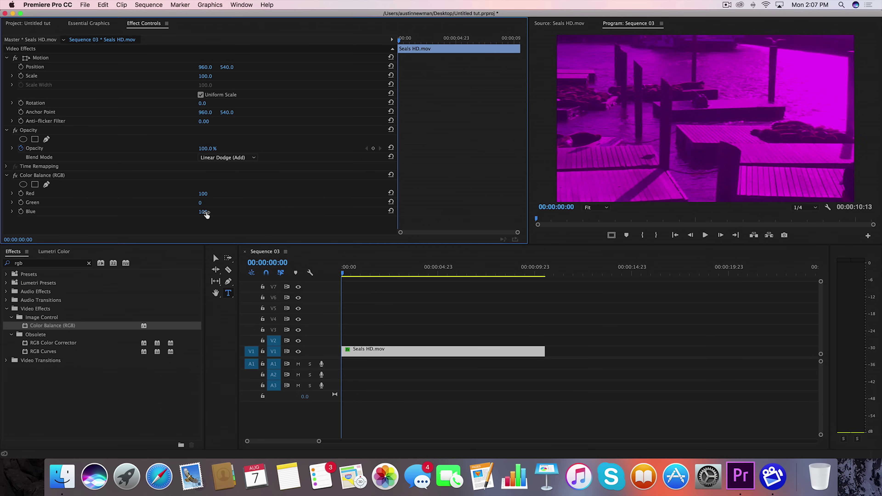
pyautogui.write('0')
pyautogui.press('Return')
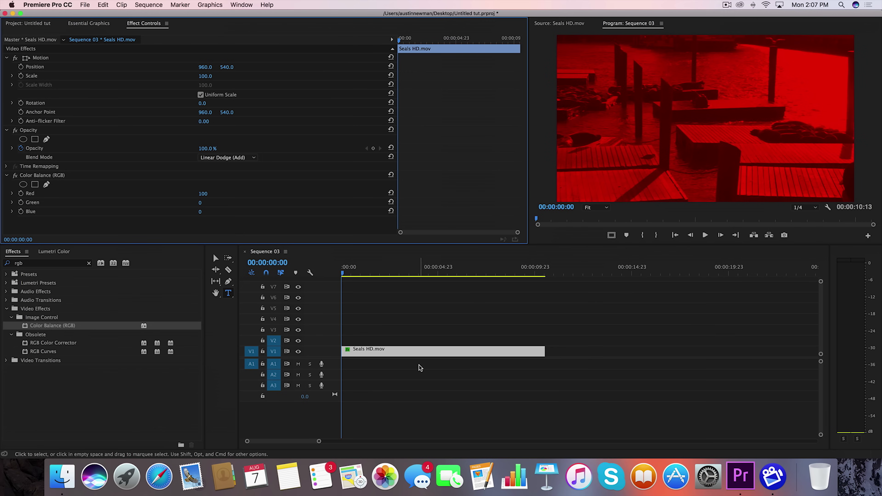
pyautogui.click(419, 352)
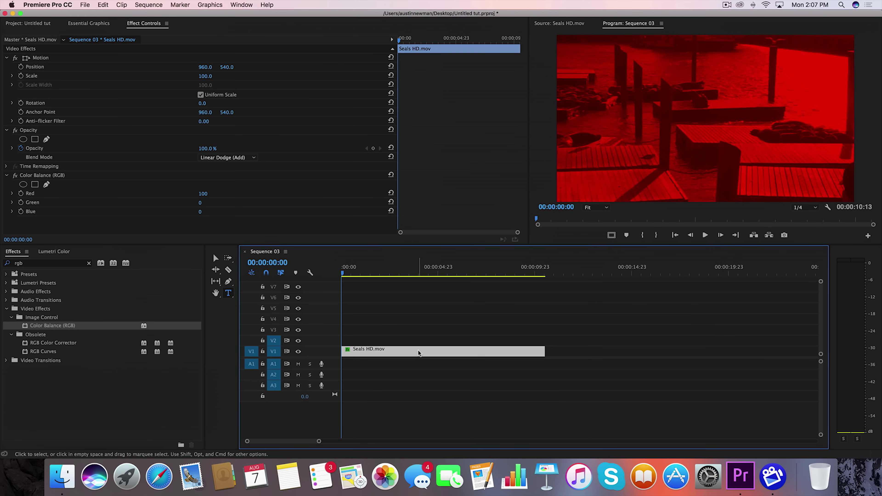
# - Duplicate the clip onto V2 and set that copy to Red 0, Green 100
pyautogui.press('alt')
pyautogui.moveTo(415, 351); pyautogui.dragTo(414, 332)
pyautogui.click(407, 342)
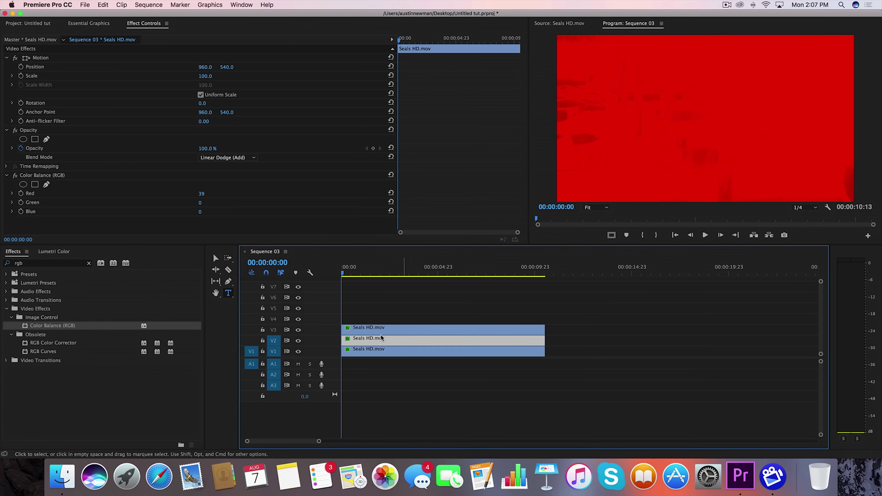
pyautogui.moveTo(202, 194); pyautogui.dragTo(199, 194)
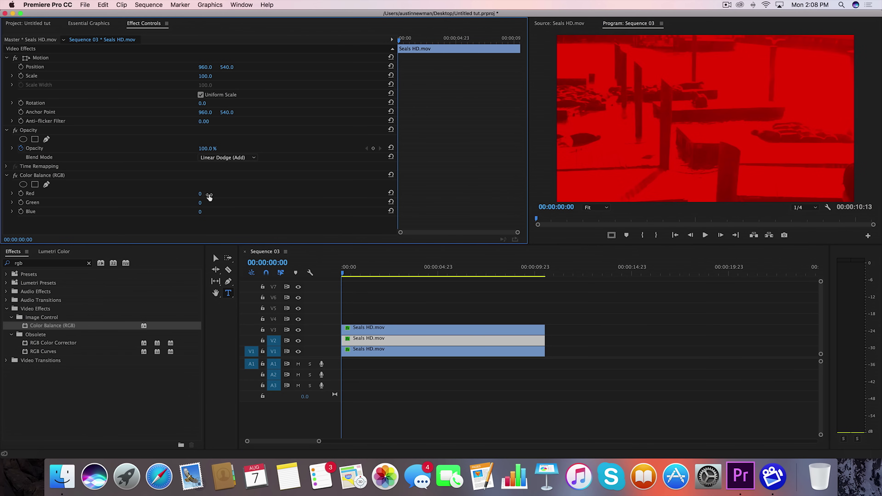
pyautogui.click(210, 204)
pyautogui.write('100')
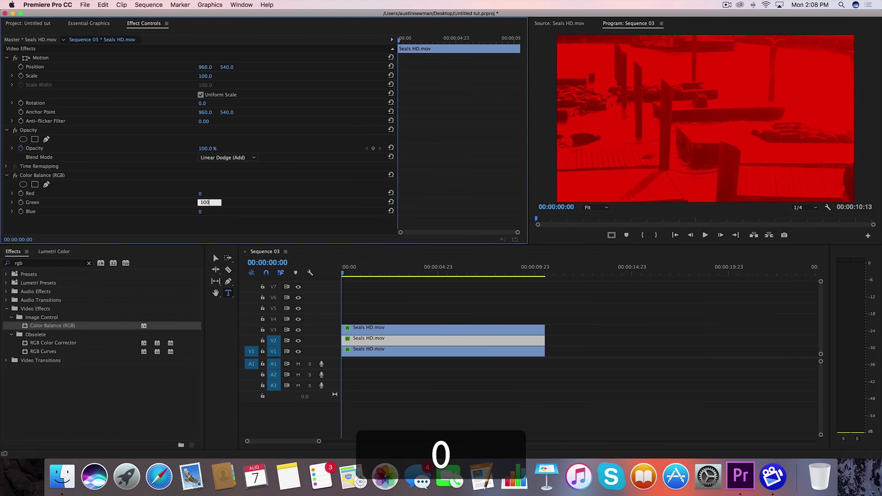
pyautogui.press('Return')
# - Set the original V1 clip's Color Balance to Red 0, Blue 100
pyautogui.click(361, 350)
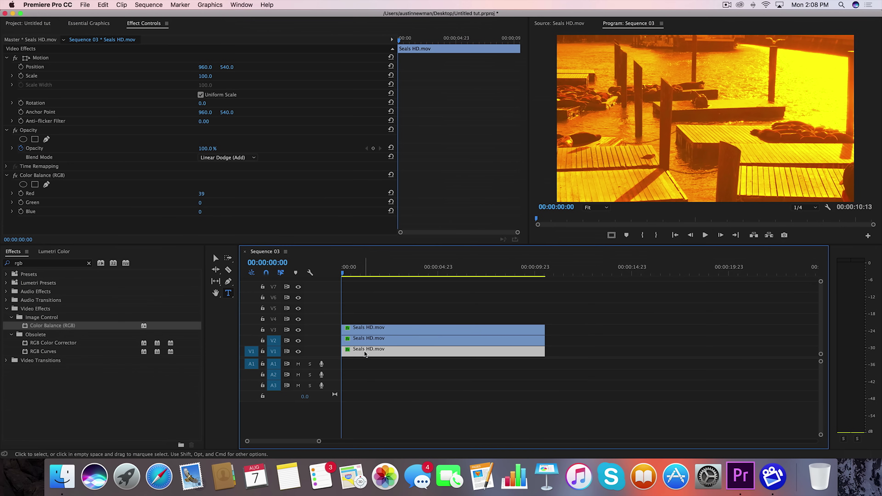
pyautogui.moveTo(200, 195); pyautogui.dragTo(195, 194)
pyautogui.click(200, 211)
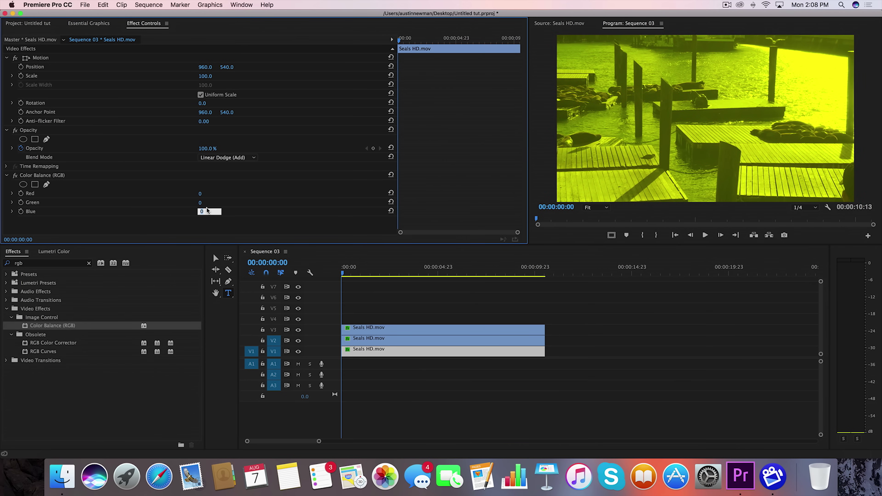
pyautogui.write('100')
pyautogui.press('Return')
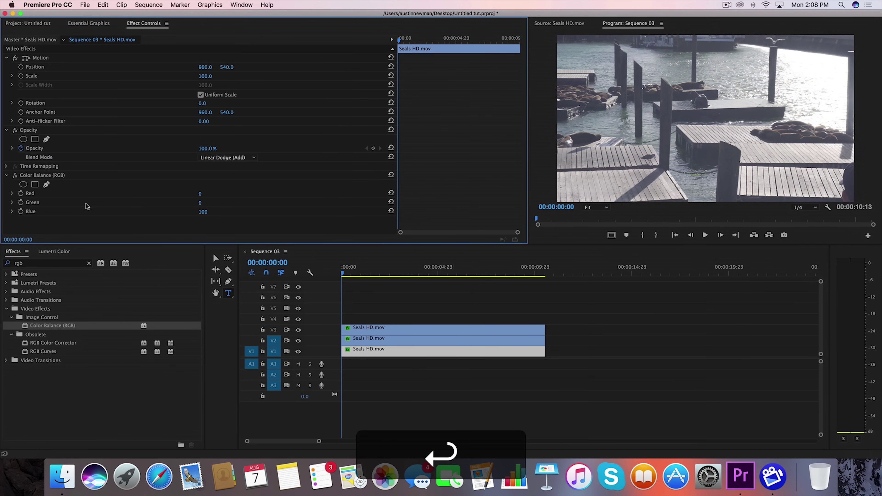
# - Offset the red V3 copy to Position X 952 and the blue V1 layer to Y 557
pyautogui.click(380, 331)
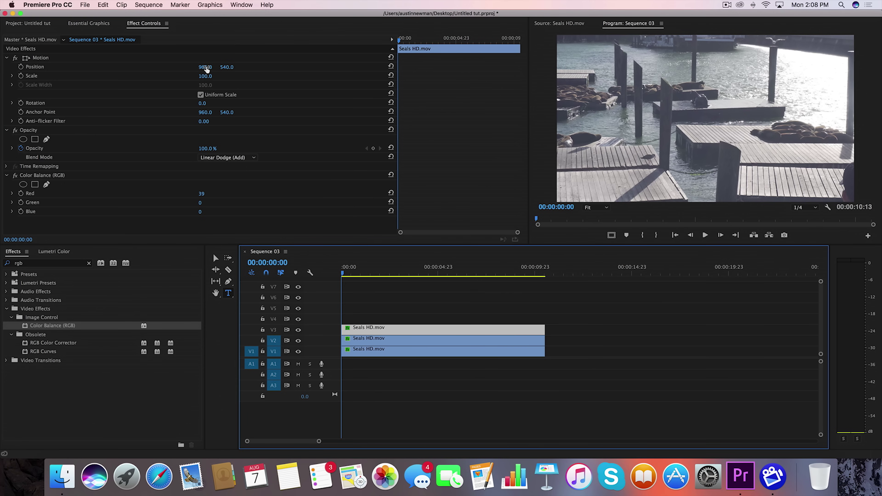
pyautogui.moveTo(205, 68); pyautogui.dragTo(202, 69)
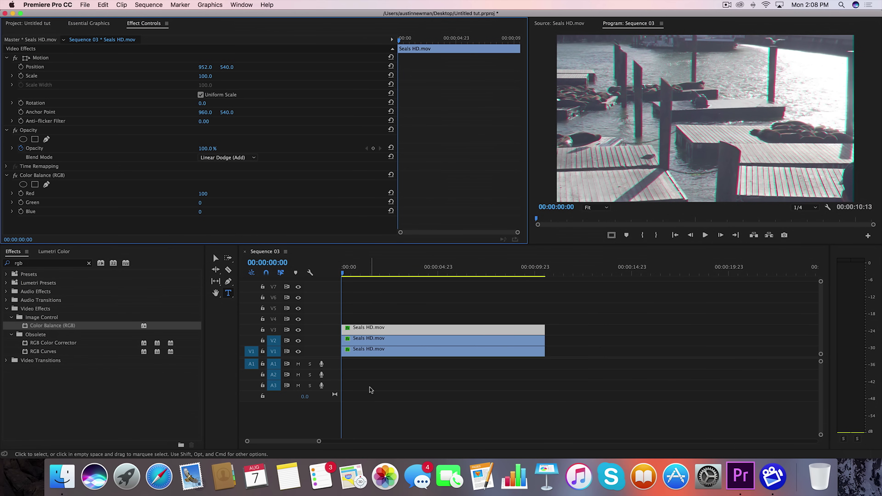
pyautogui.click(381, 351)
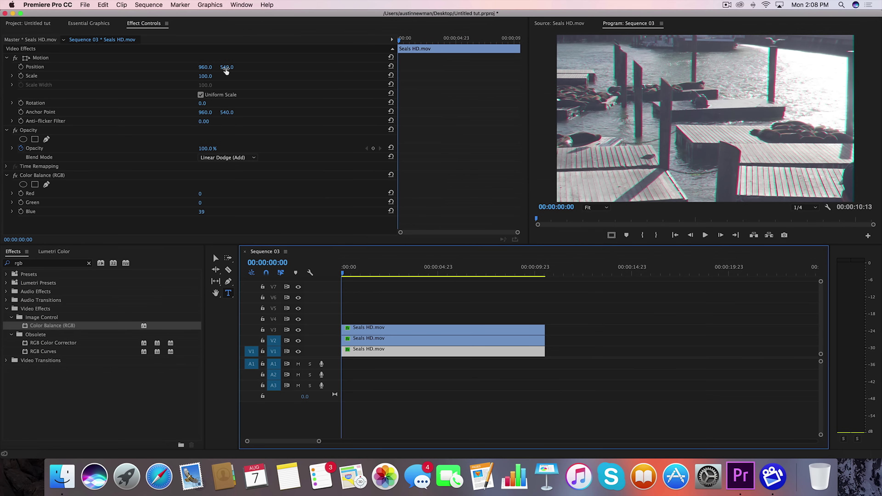
pyautogui.moveTo(227, 67); pyautogui.dragTo(223, 67)
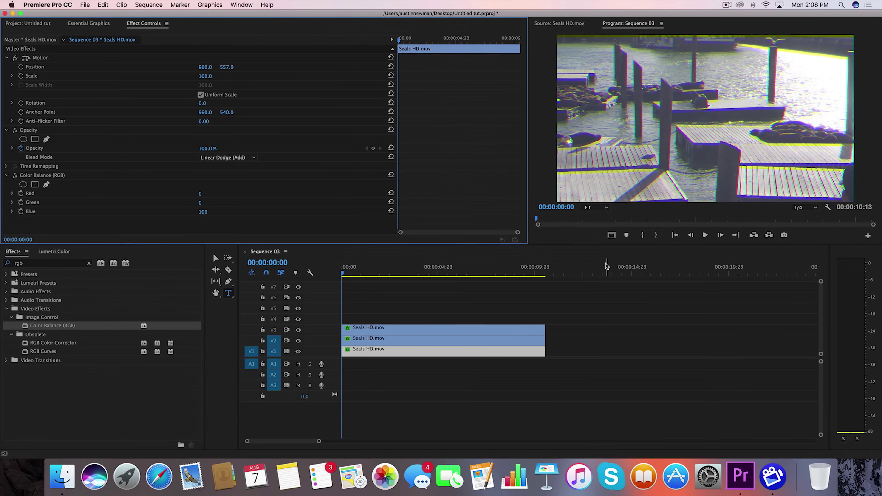
pyautogui.click(388, 303)
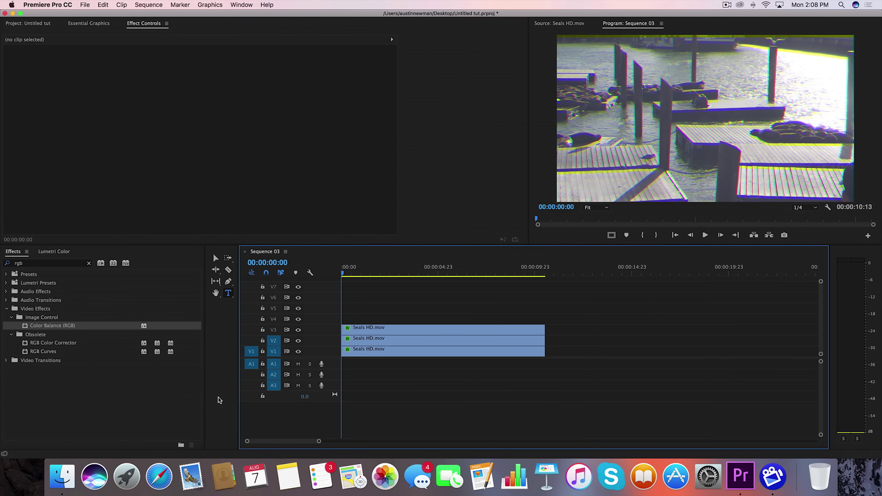
# - Create a new adjustment layer and place it on V5 spanning all three Seals clips
pyautogui.click(61, 401)
pyautogui.click(32, 24)
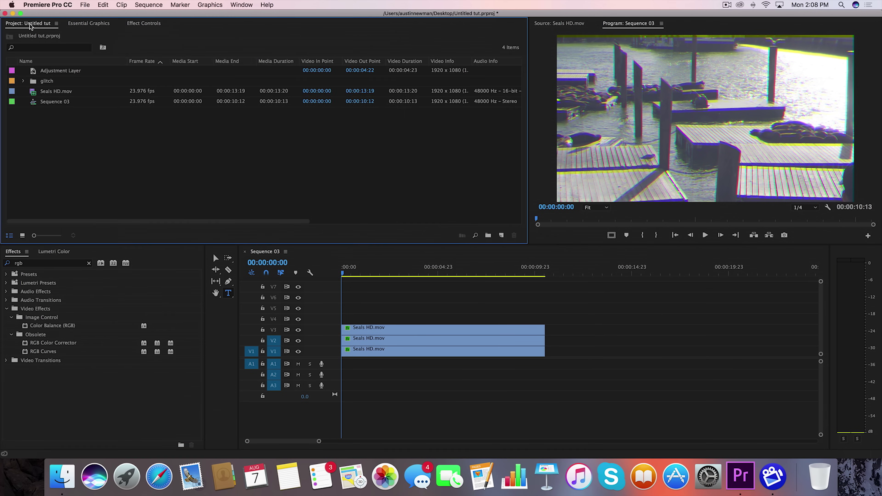
pyautogui.rightClick(136, 178)
pyautogui.moveTo(149, 215)
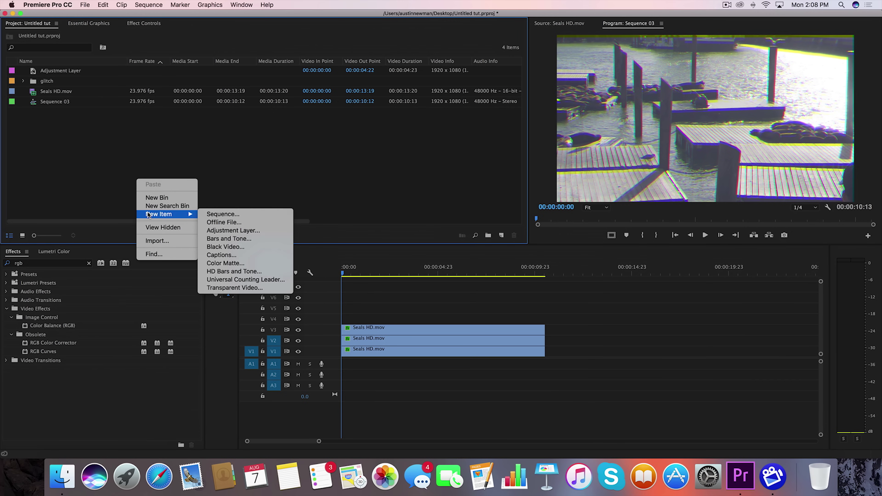
pyautogui.click(231, 231)
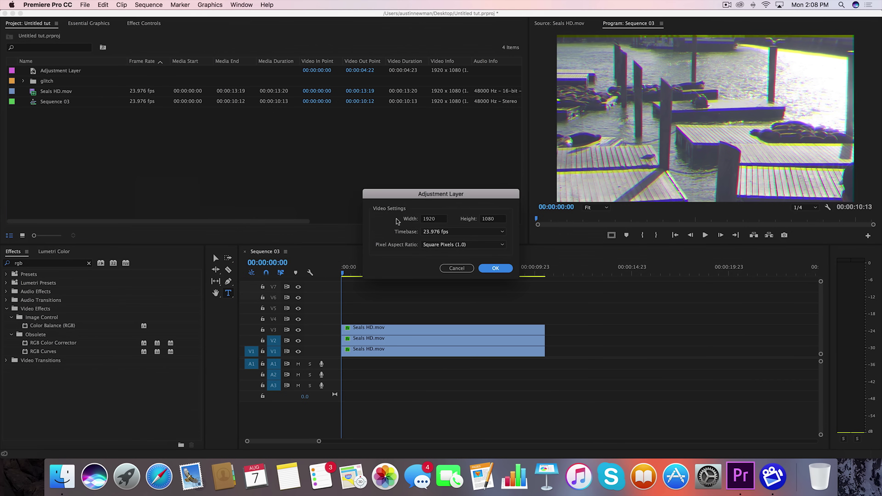
pyautogui.click(495, 269)
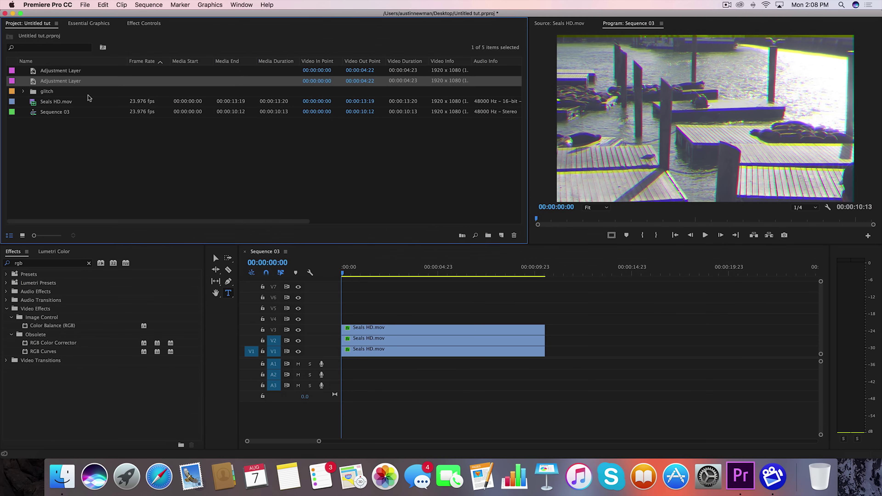
pyautogui.moveTo(34, 84); pyautogui.dragTo(545, 319)
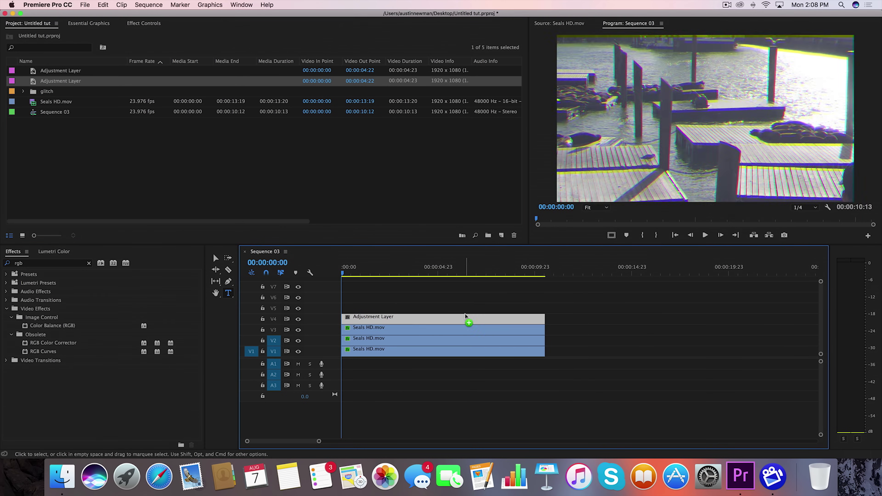
pyautogui.moveTo(467, 316); pyautogui.dragTo(464, 309)
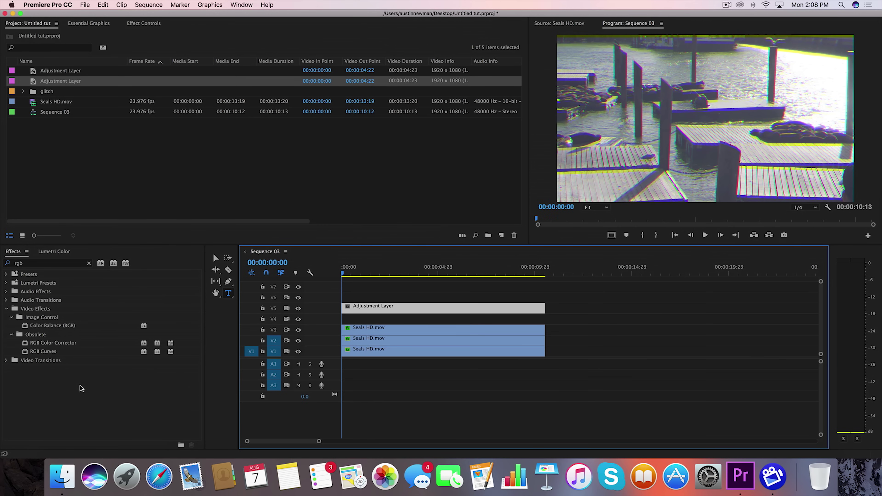
# - Apply the Wave Warp effect to the adjustment layer
pyautogui.click(89, 264)
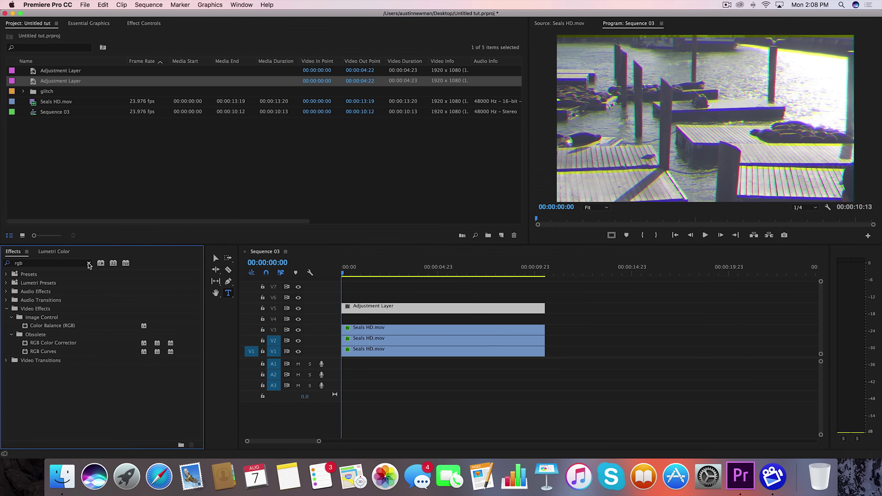
pyautogui.write('wav')
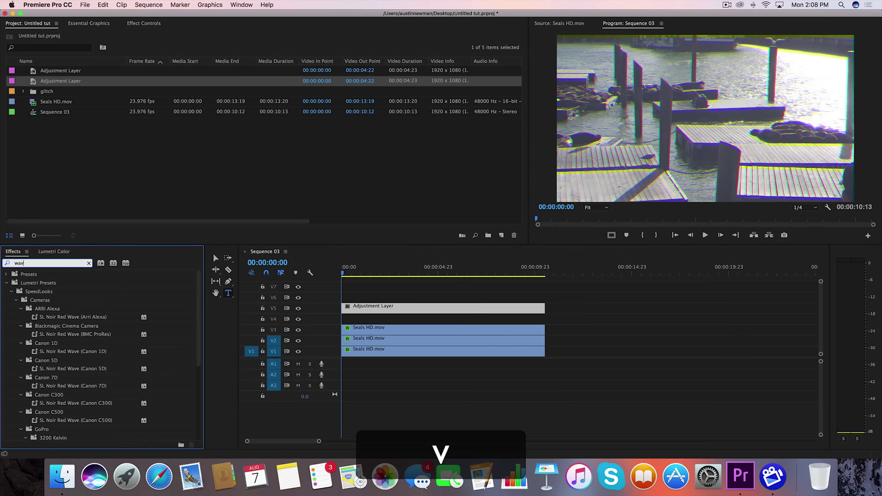
pyautogui.write('e warp')
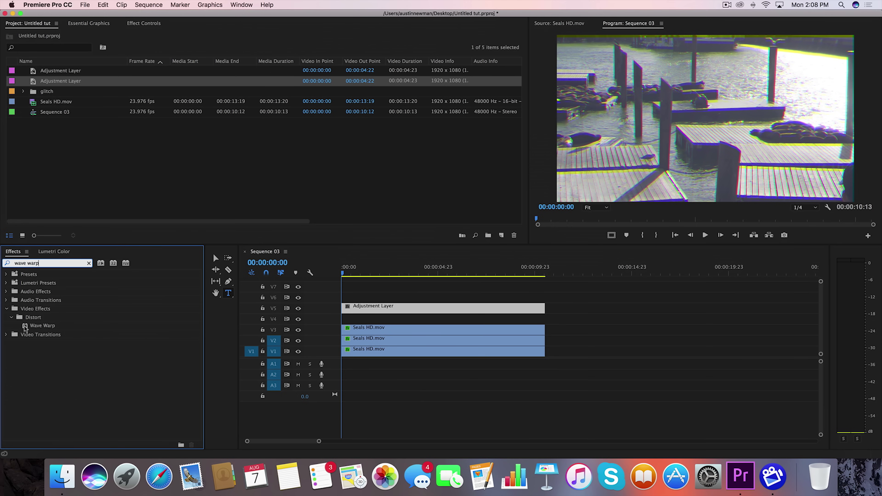
pyautogui.moveTo(34, 325); pyautogui.dragTo(399, 311)
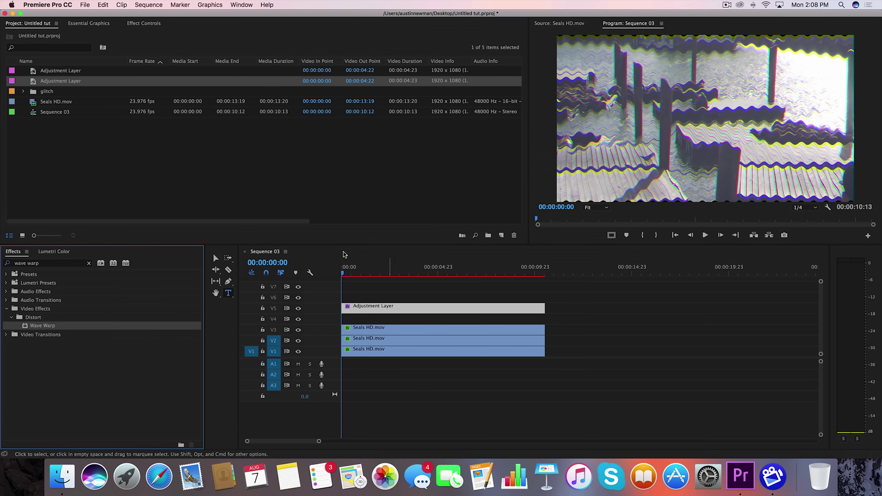
# - Set Wave Warp's wave type to Square and Wave Width to 1000
pyautogui.click(145, 23)
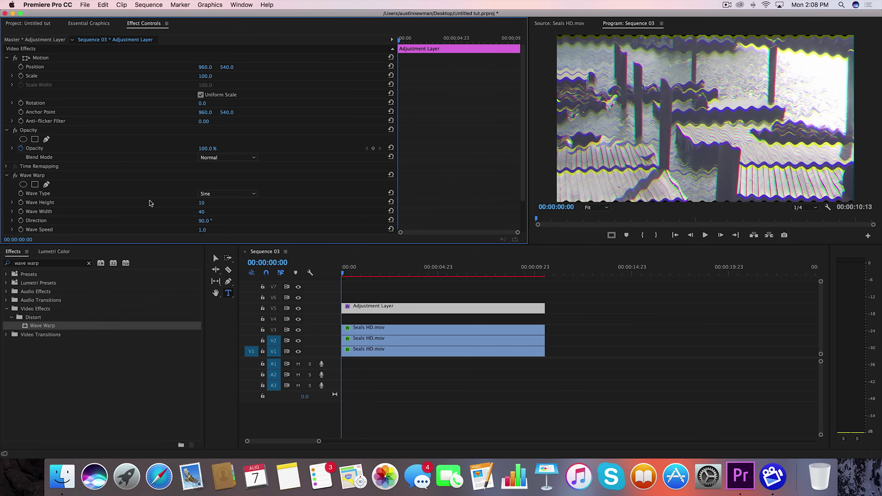
pyautogui.scroll(-3, 112, 204)
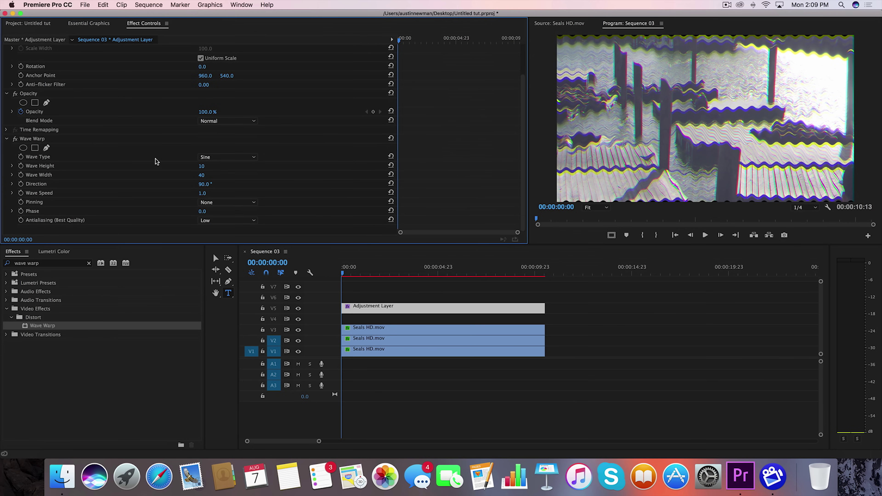
pyautogui.click(222, 157)
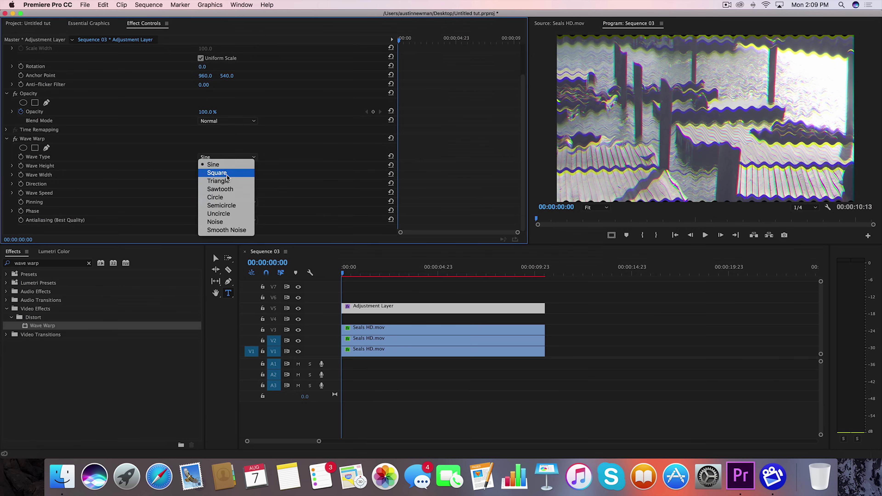
pyautogui.click(95, 167)
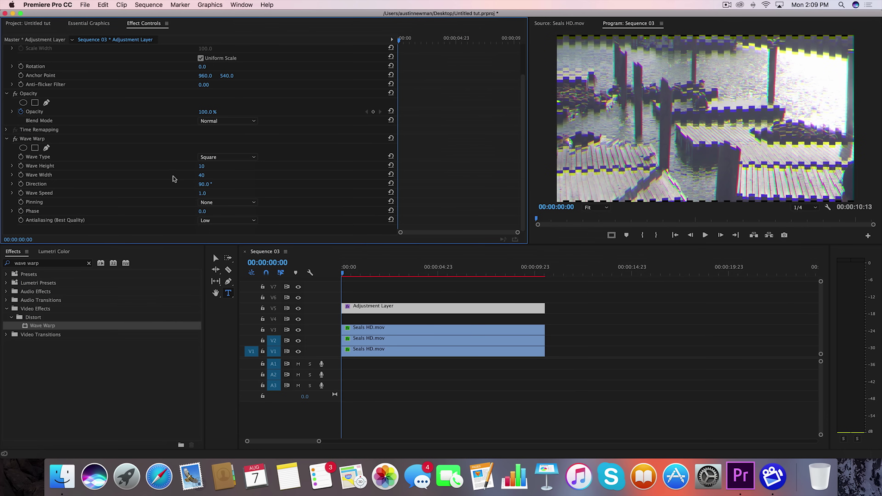
pyautogui.click(208, 175)
pyautogui.write('100')
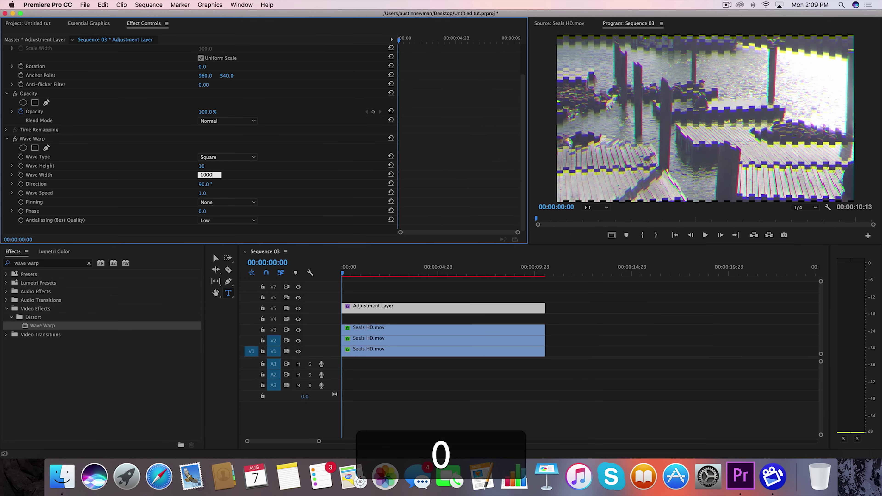
pyautogui.write('0')
pyautogui.press('Return')
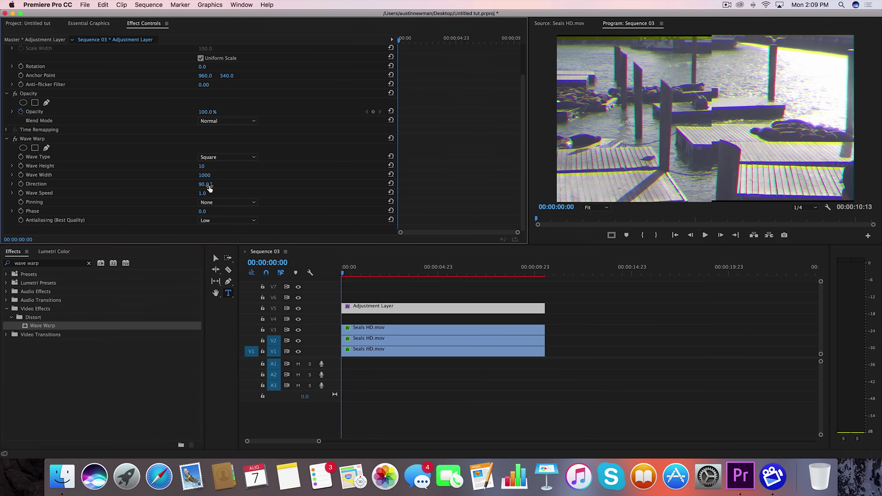
# - Set Wave Warp Direction 0, Wave Speed -0.1, and Pinning to All Edges
pyautogui.click(210, 185)
pyautogui.write('0')
pyautogui.press('Return')
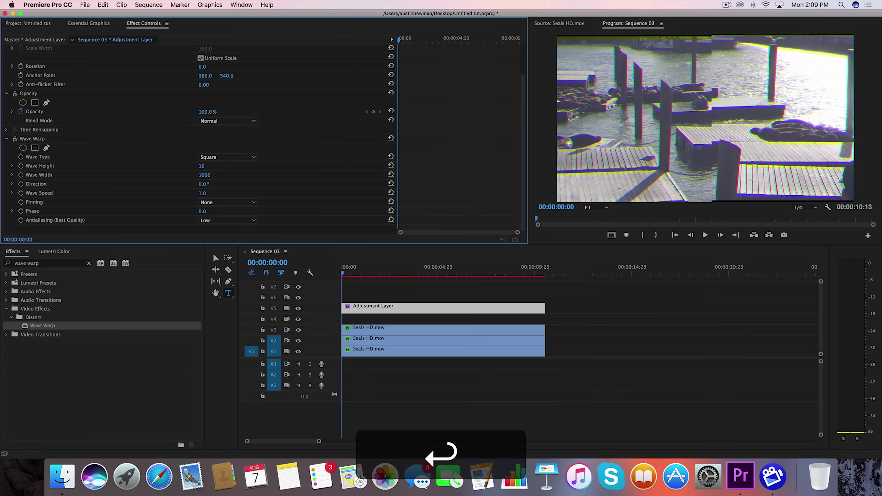
pyautogui.press('super+z')
pyautogui.click(210, 193)
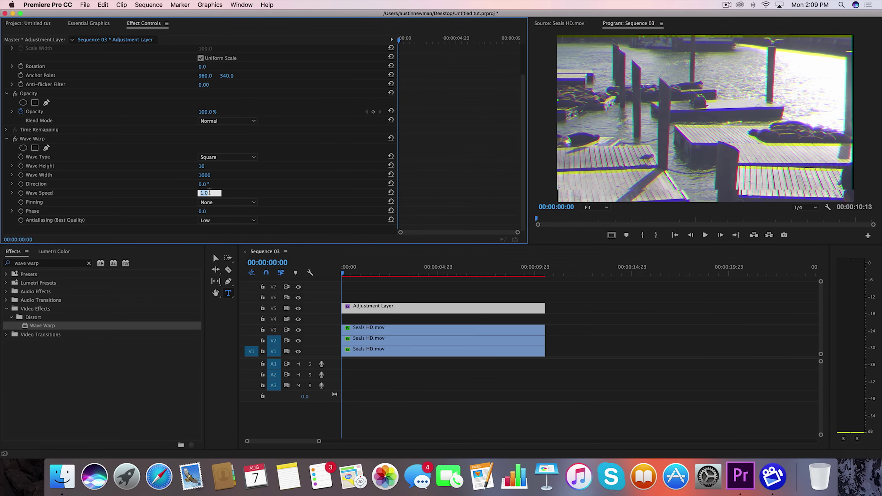
pyautogui.write('-0.1')
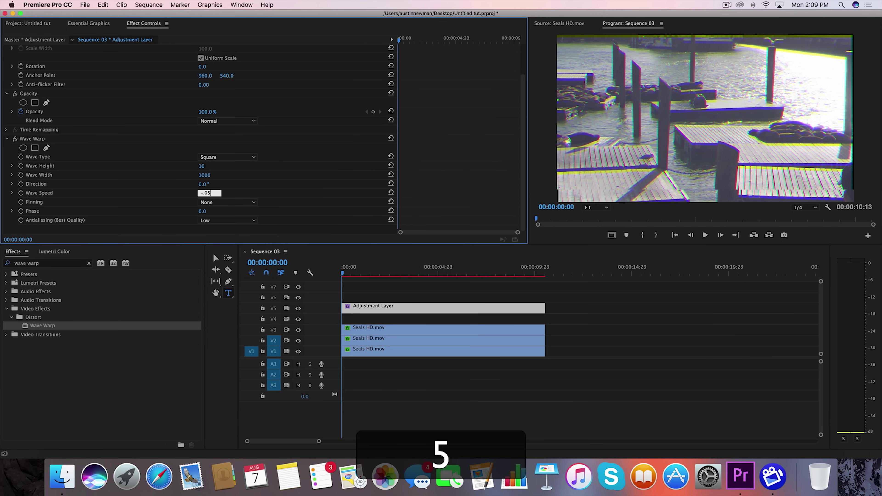
pyautogui.press('Return')
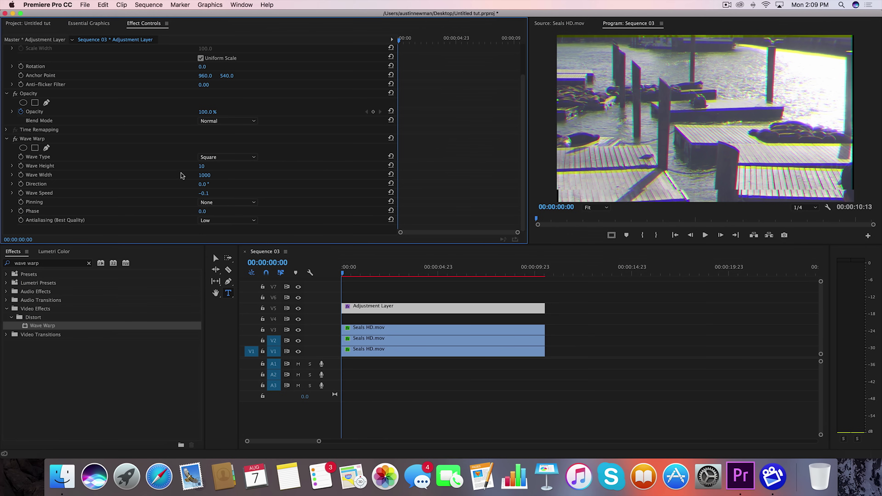
pyautogui.click(205, 202)
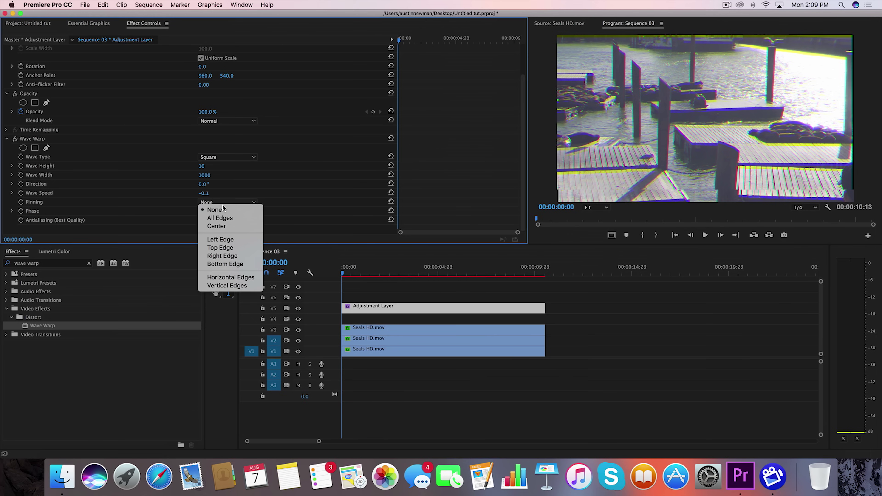
pyautogui.click(227, 221)
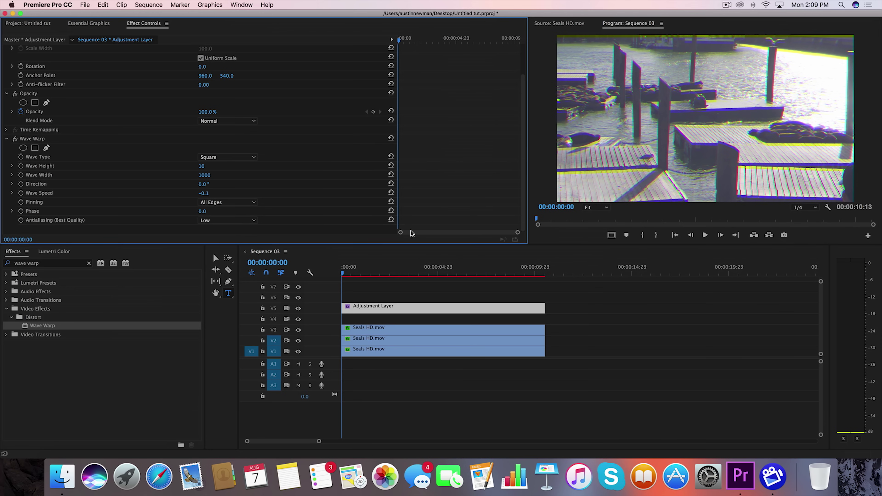
# - Play back the sequence to preview the wave warp
pyautogui.click(356, 285)
pyautogui.press('space')
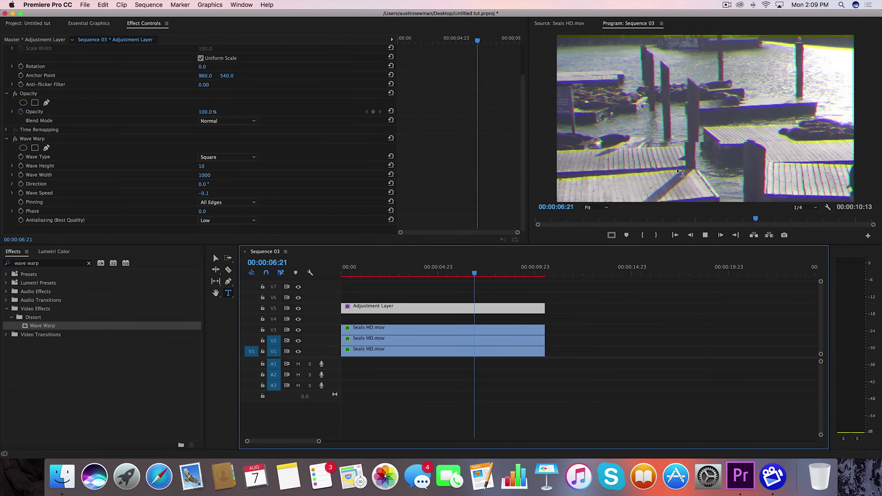
pyautogui.press('space')
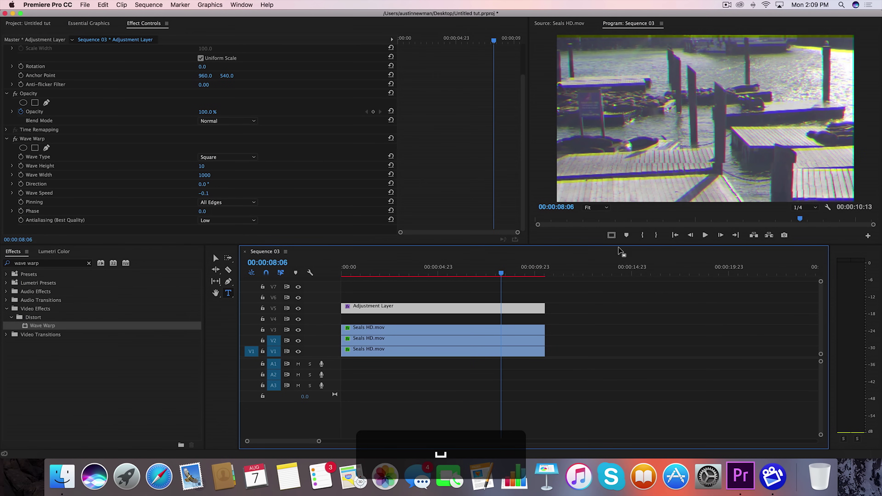
# - Apply Noise to the adjustment layer with Amount of Noise at 20%
pyautogui.click(88, 265)
pyautogui.write('noise')
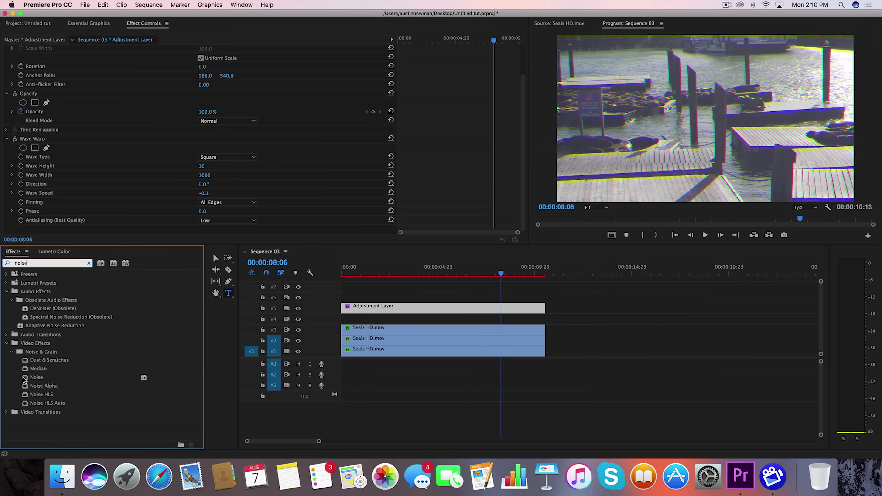
pyautogui.moveTo(37, 377); pyautogui.dragTo(380, 308)
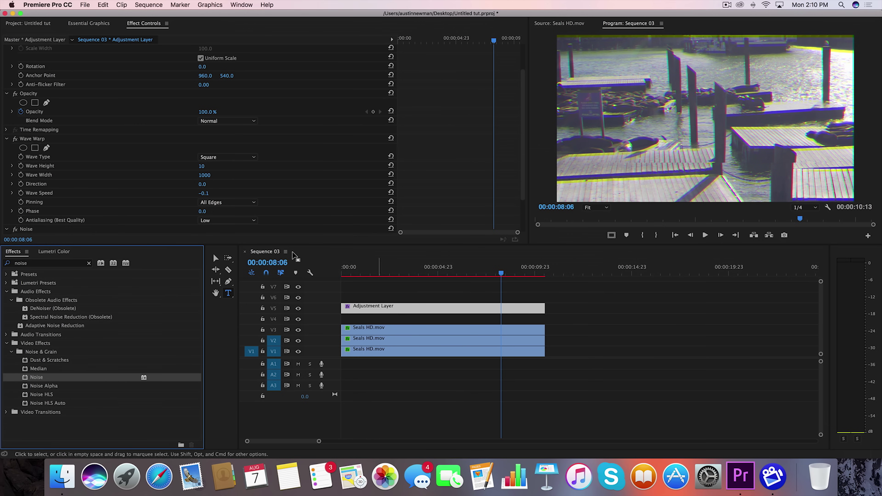
pyautogui.click(7, 138)
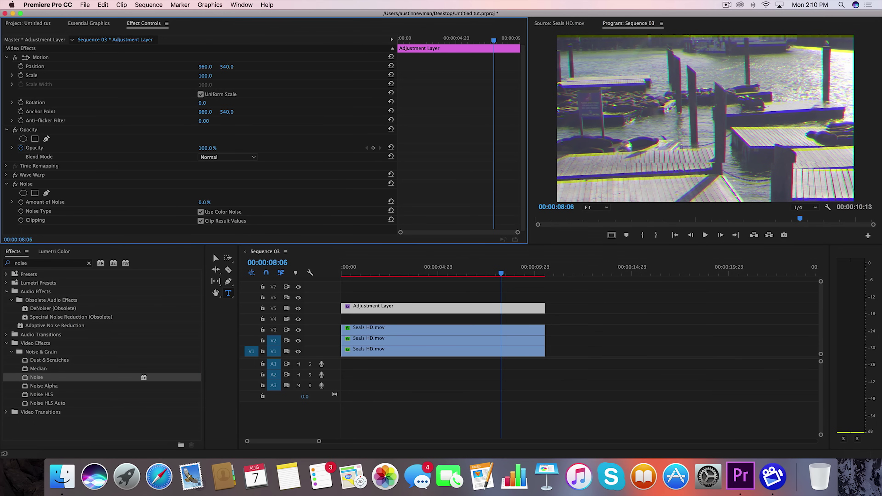
pyautogui.click(204, 202)
pyautogui.write('20')
pyautogui.press('Return')
pyautogui.click(356, 287)
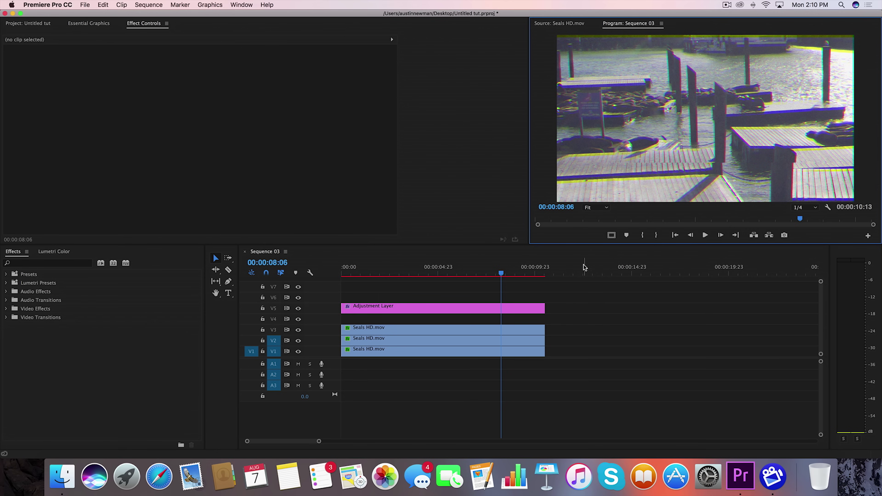
# - Turn on Safe Margins and type a 04/22/2017 title in the frame's upper right
pyautogui.click(611, 235)
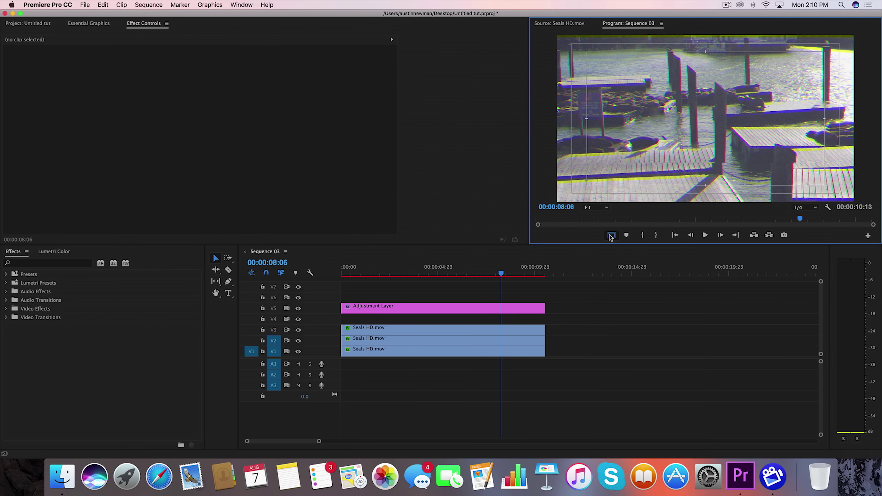
pyautogui.click(228, 293)
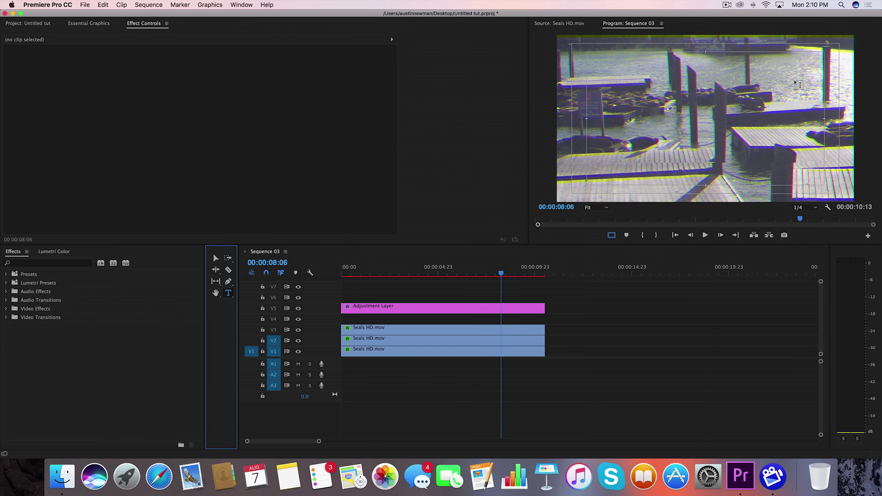
pyautogui.click(716, 81)
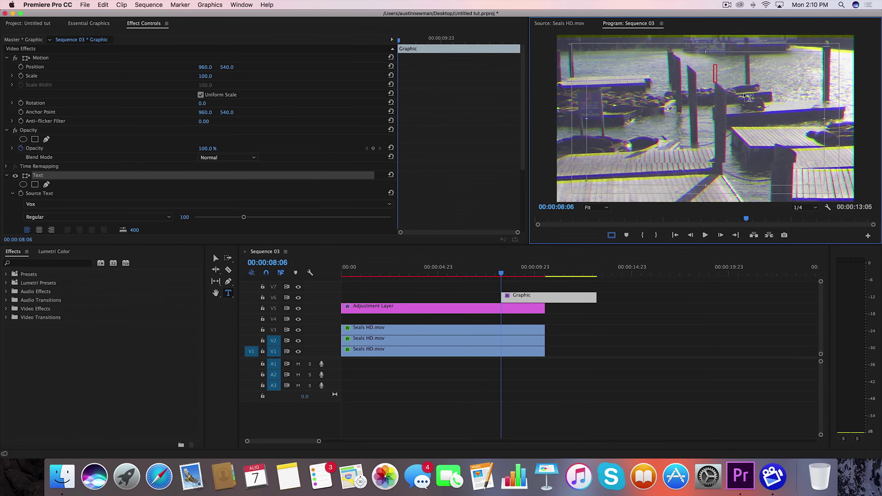
pyautogui.write('04/')
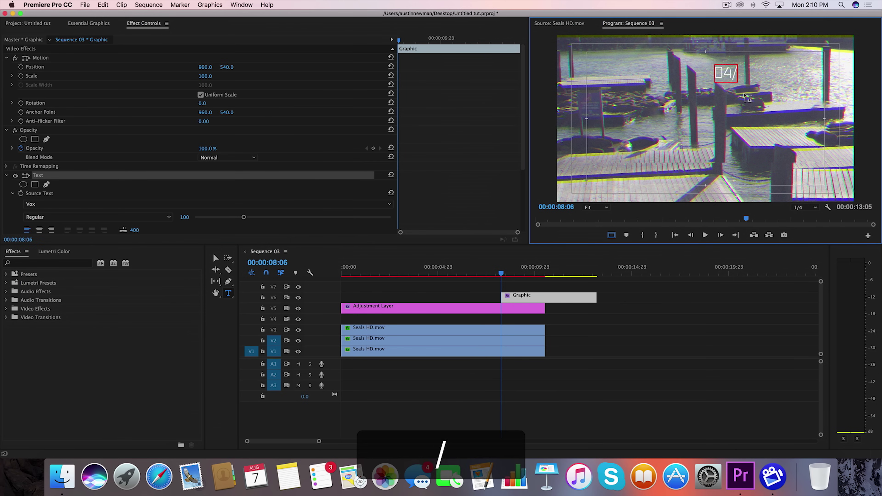
pyautogui.write('22/2017')
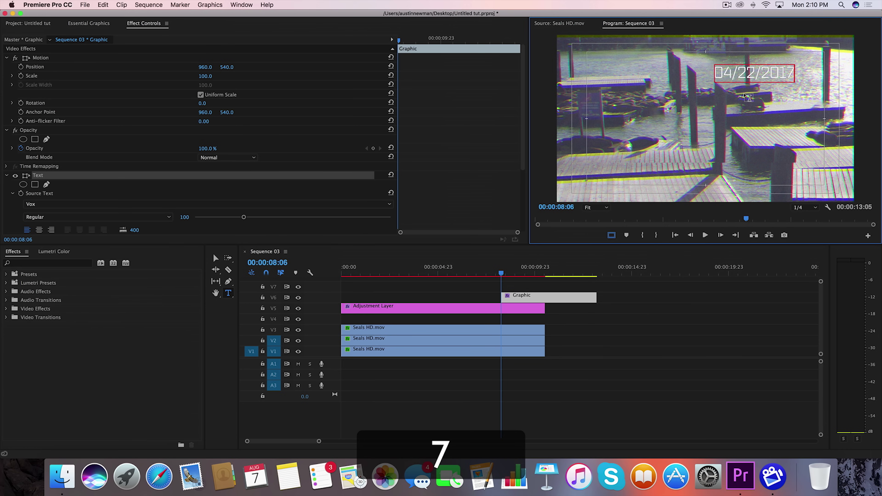
# - Change the date title's font to VCR OSD Mono
pyautogui.click(767, 72)
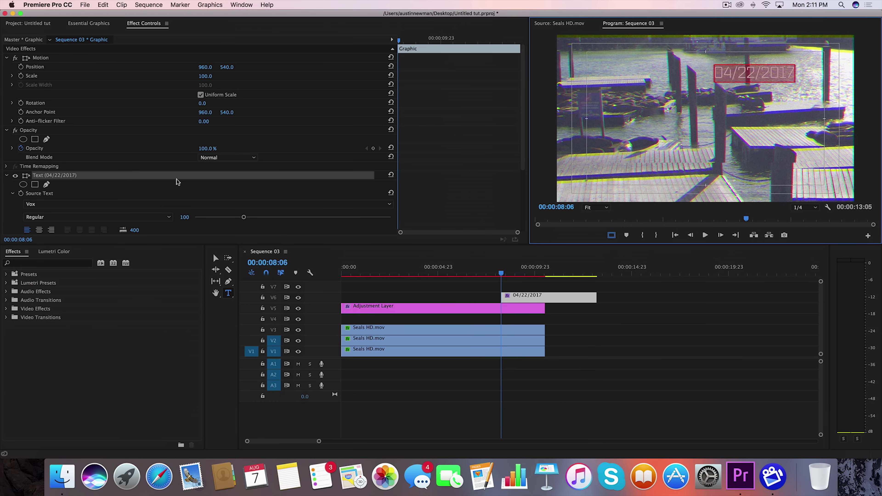
pyautogui.click(39, 205)
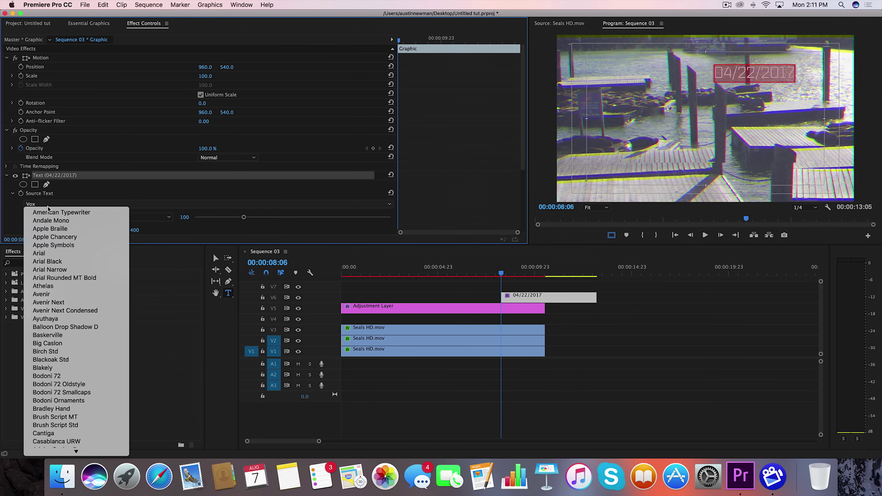
pyautogui.write('vcr')
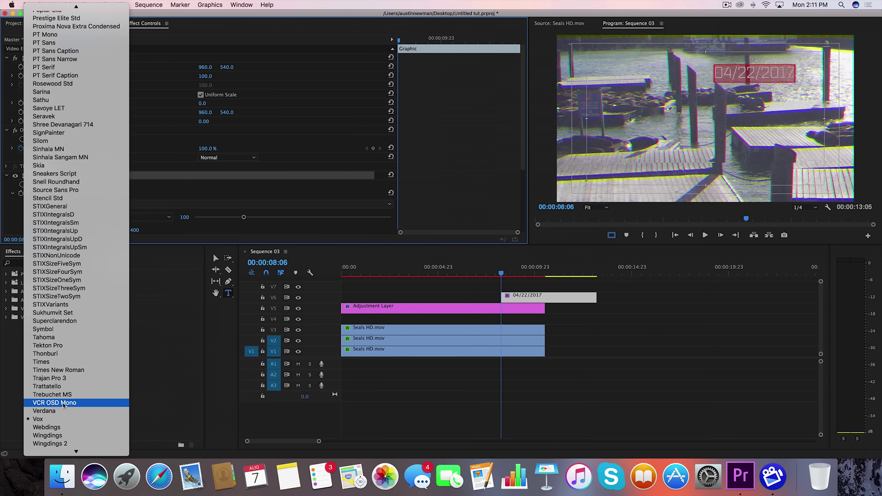
pyautogui.click(66, 403)
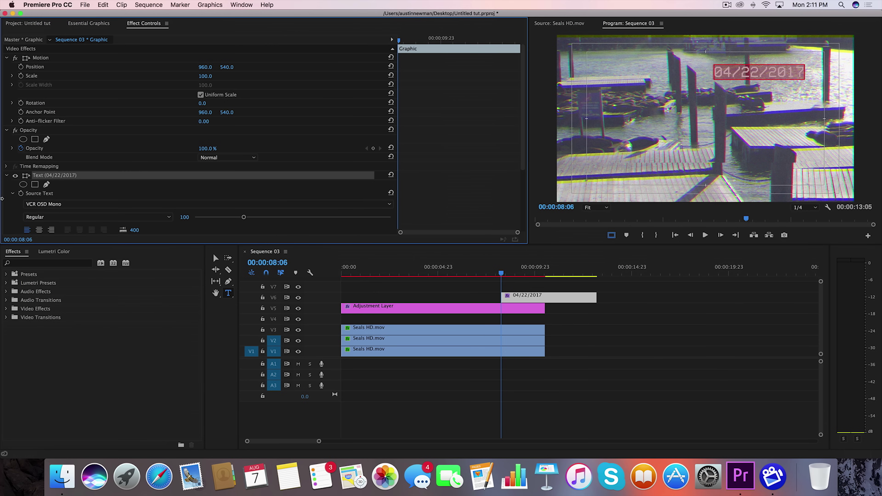
# - Enable a Stroke outline on the date text under Appearance
pyautogui.scroll(-5, 10, 222)
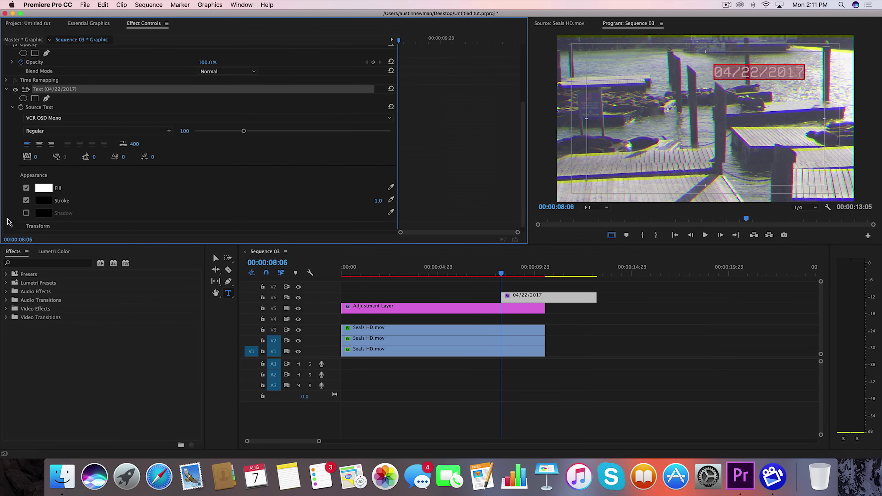
pyautogui.click(26, 201)
pyautogui.click(26, 201)
pyautogui.click(25, 201)
# - Nudge the date into the top-right corner and move its clip to V4, extended to the seals clips' end
pyautogui.click(216, 257)
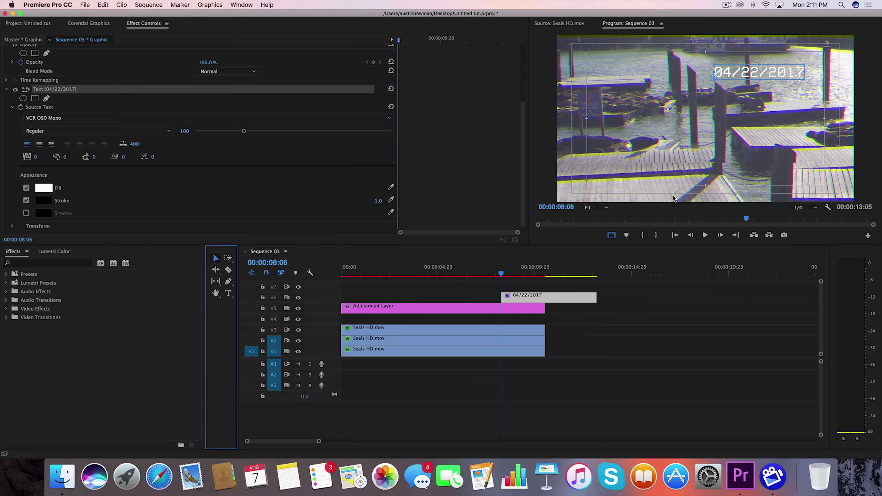
pyautogui.moveTo(786, 75); pyautogui.dragTo(805, 62)
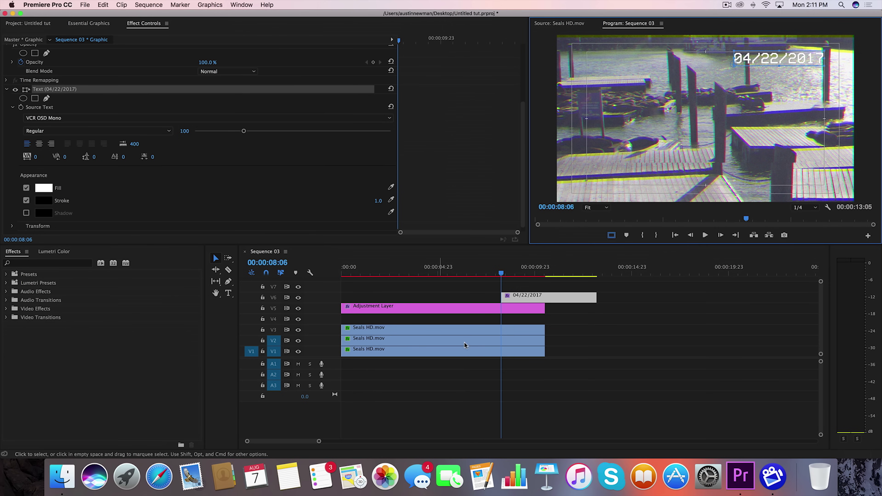
pyautogui.moveTo(508, 299); pyautogui.dragTo(348, 320)
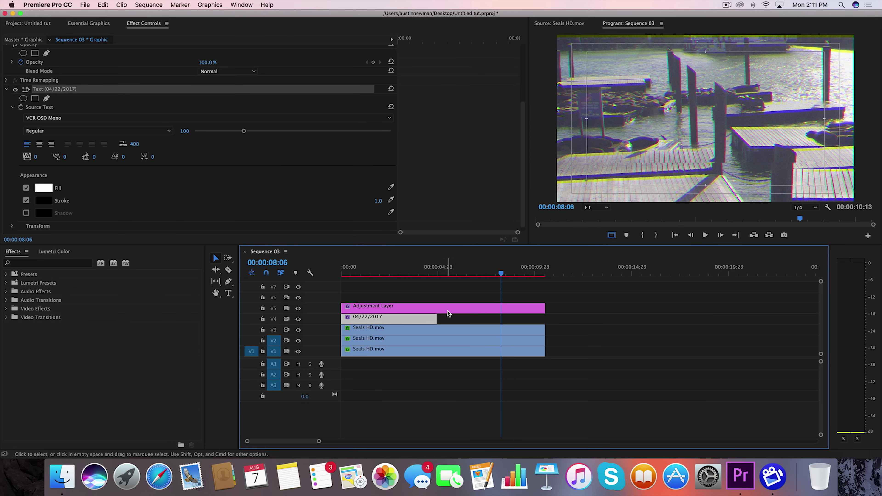
pyautogui.moveTo(437, 317); pyautogui.dragTo(545, 316)
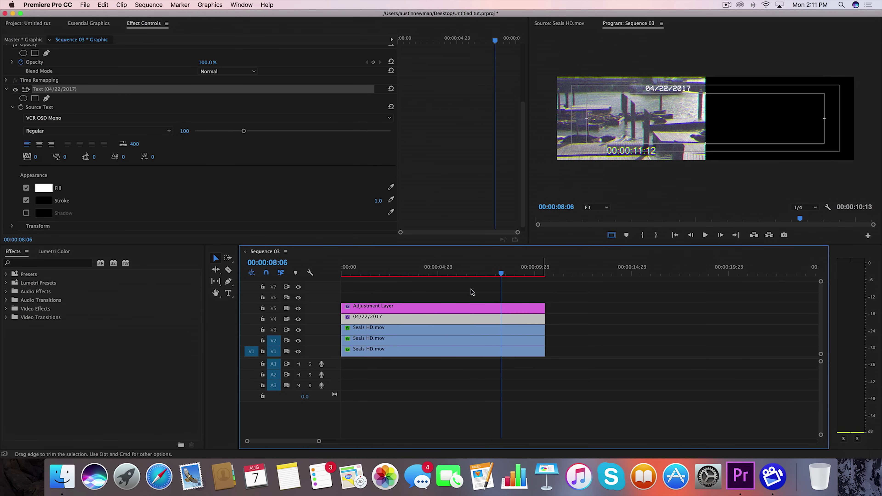
pyautogui.moveTo(455, 274); pyautogui.dragTo(391, 274)
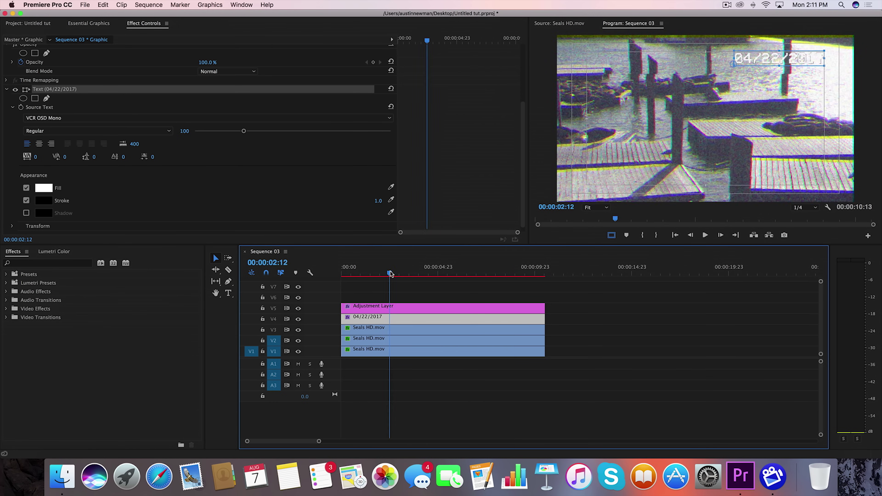
pyautogui.press('j')
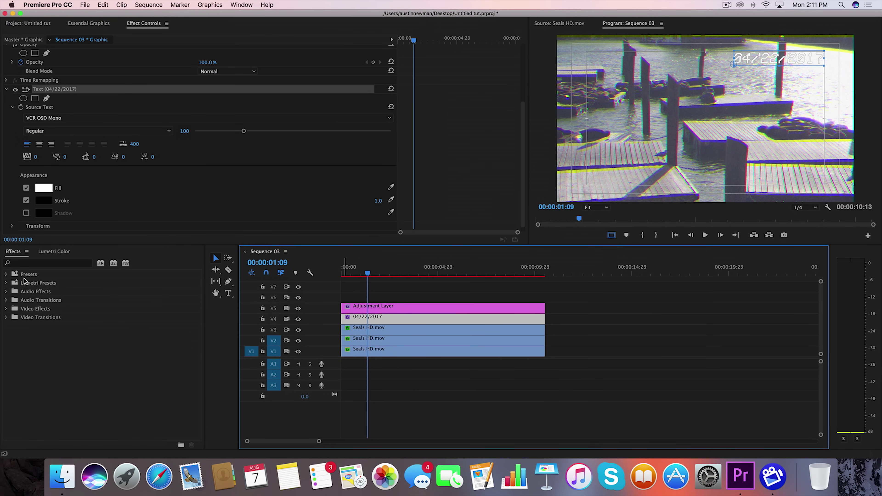
# - Apply Fast Blur to the 04/22/2017 title with Blurriness set to 4
pyautogui.click(48, 263)
pyautogui.write('fast')
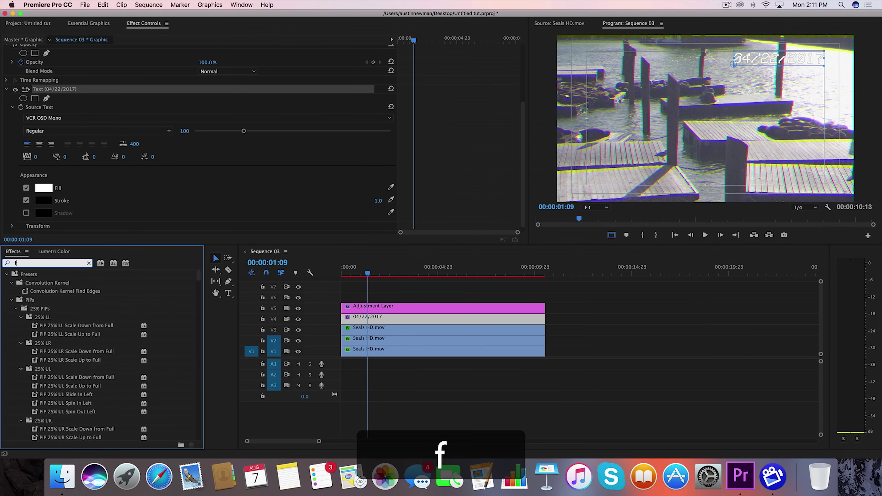
pyautogui.click(25, 326)
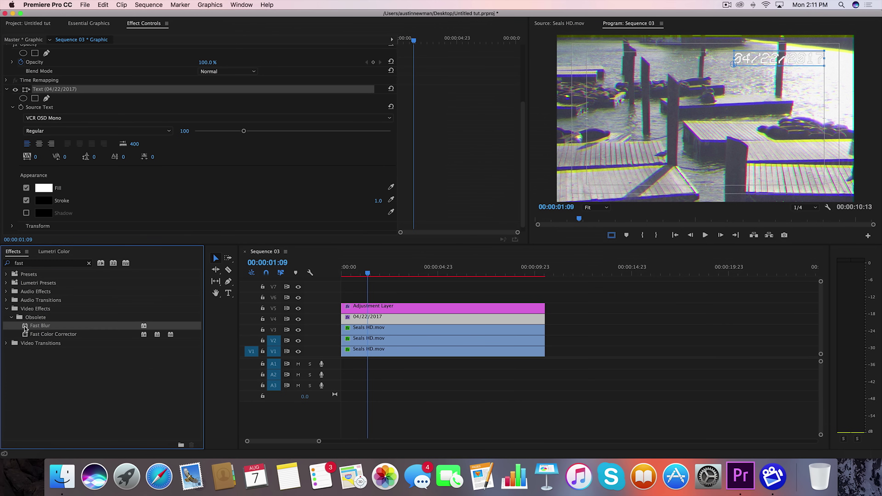
pyautogui.moveTo(26, 328); pyautogui.dragTo(382, 319)
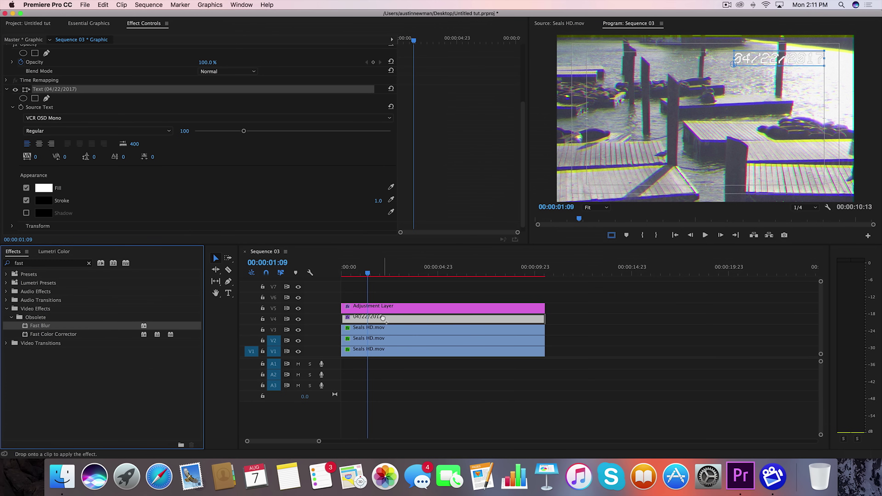
pyautogui.click(7, 91)
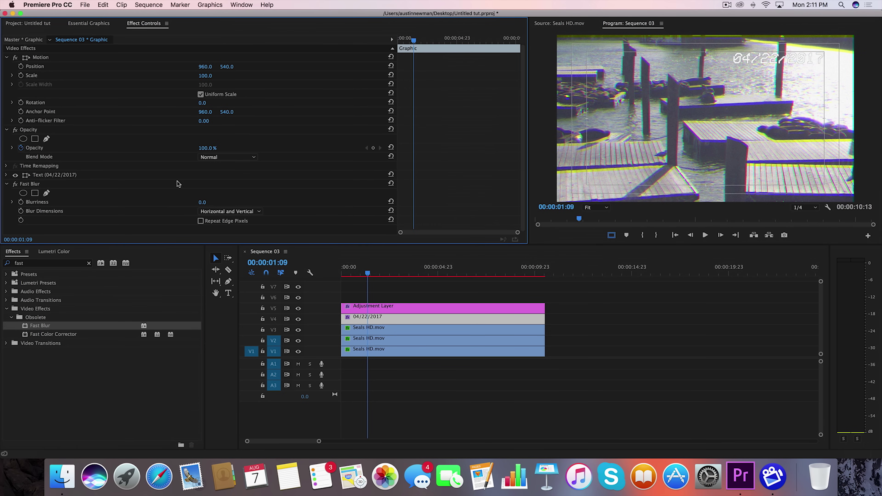
pyautogui.click(201, 202)
pyautogui.write('4')
pyautogui.press('Return')
pyautogui.click(545, 275)
pyautogui.press('space')
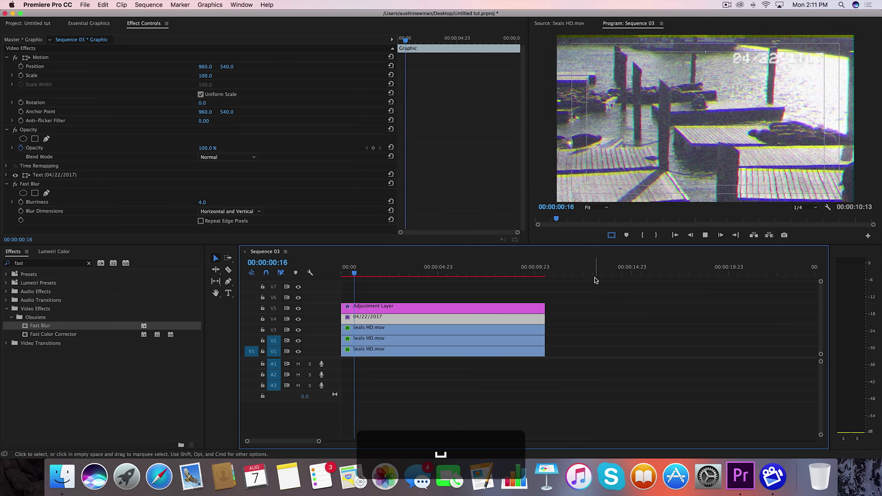